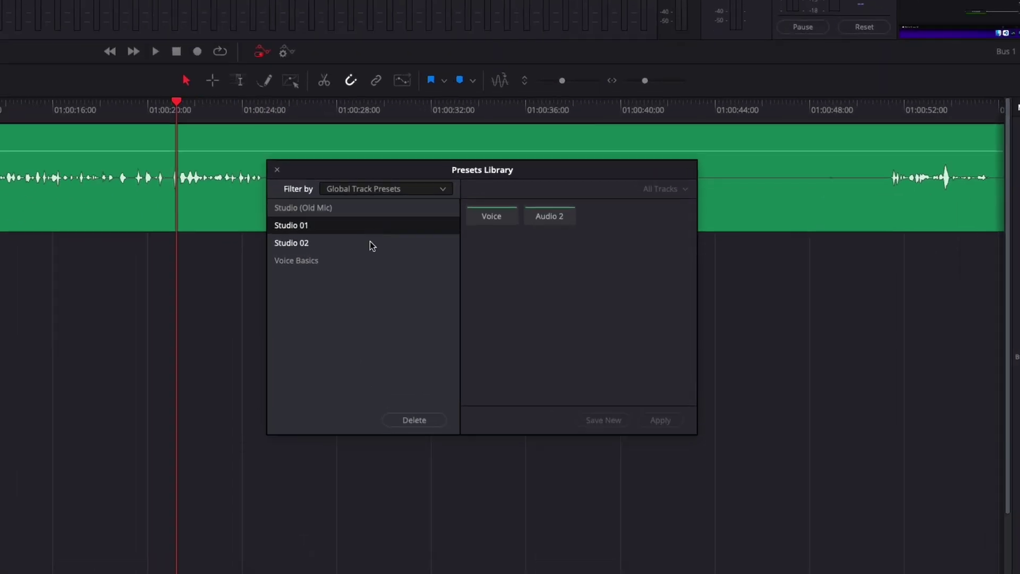
- Pick the Studio 02 global track preset and play back the timeline
{"action": "left_click", "coordinate": [370, 242]}
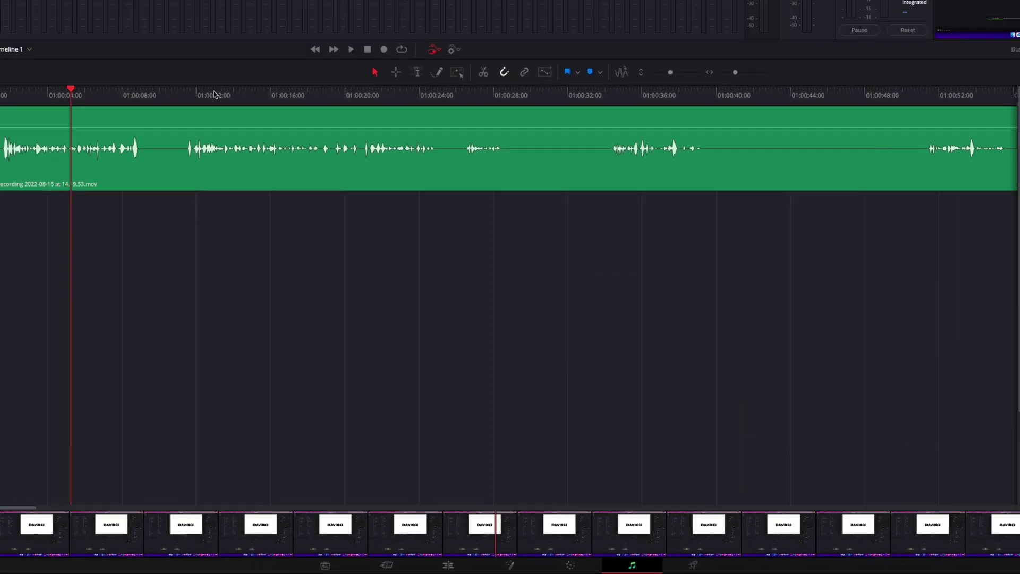
{"action": "key", "text": "space"}
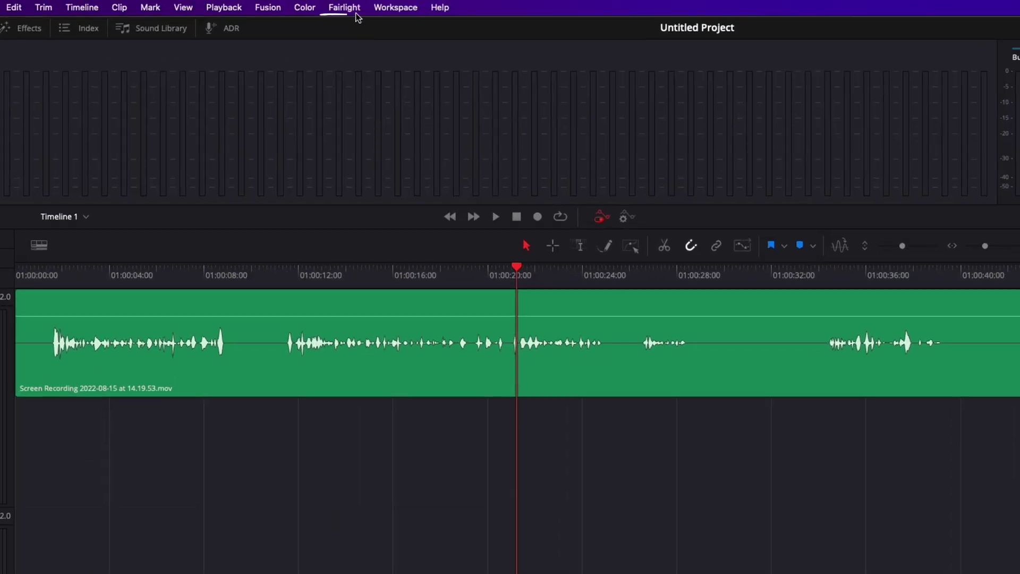
- Bring up the Presets Library from the Fairlight menu and show its Filter by categories
{"action": "left_click", "coordinate": [353, 8]}
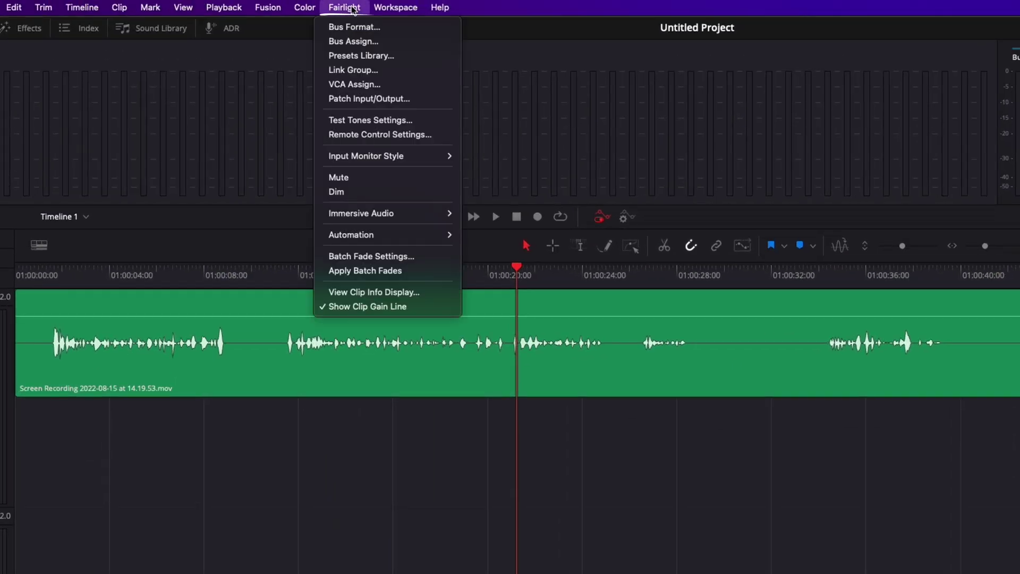
{"action": "left_click", "coordinate": [365, 55]}
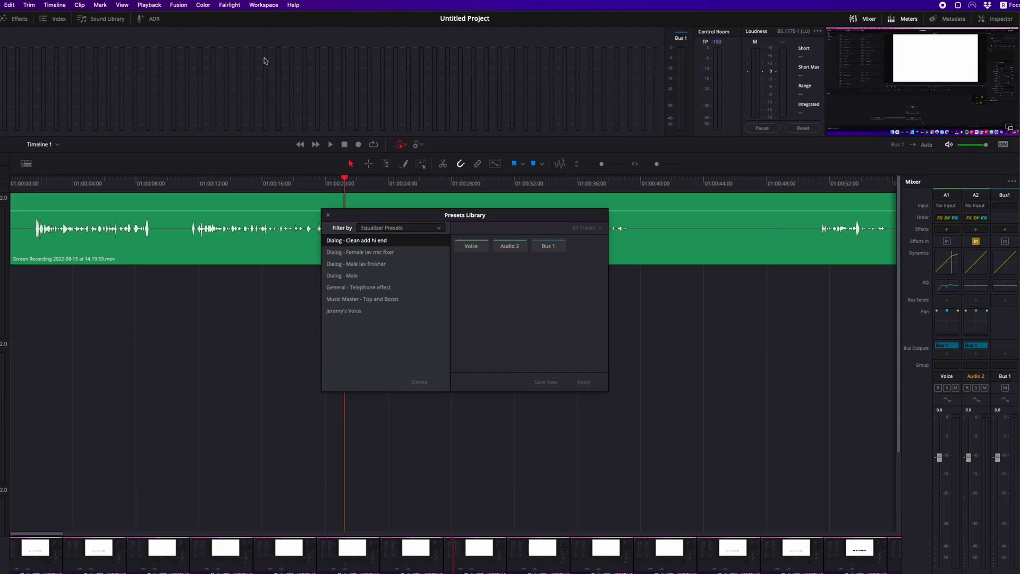
{"action": "left_click_drag", "start_coordinate": [449, 184], "coordinate": [575, 196]}
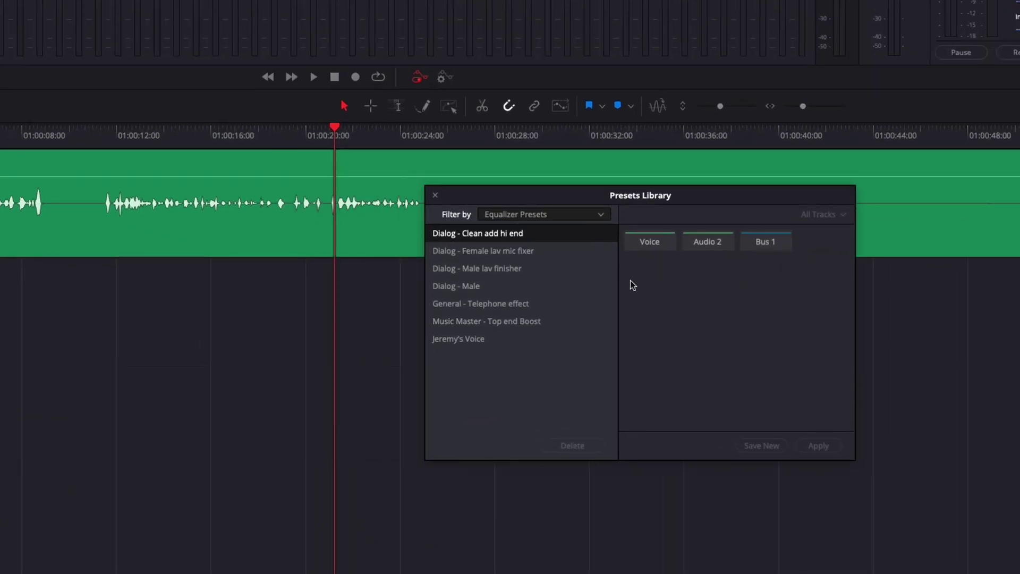
{"action": "left_click", "coordinate": [561, 214]}
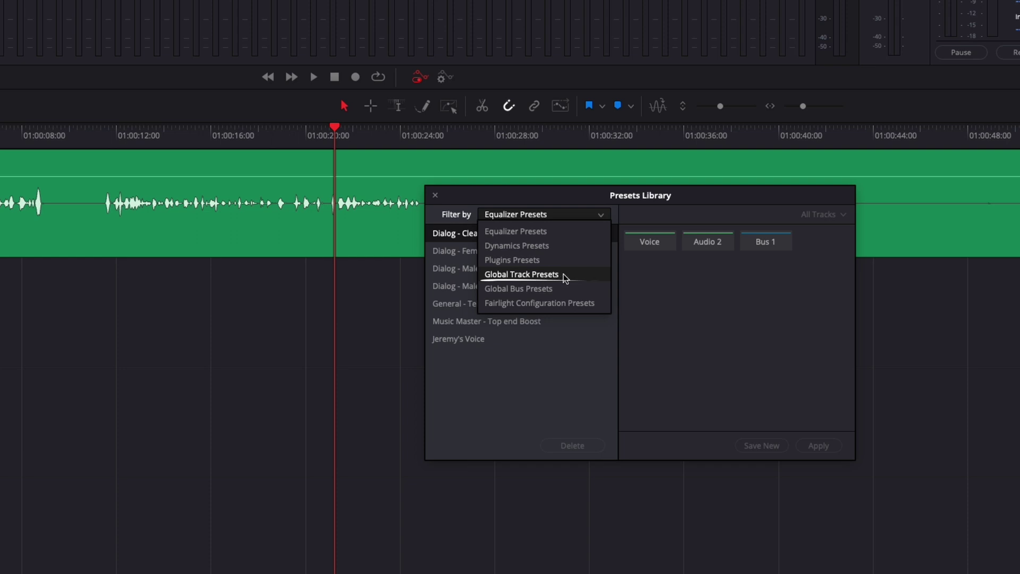
- Filter to Global Track Presets and browse the Studio 02 and Voice Basics presets
{"action": "left_click", "coordinate": [569, 277]}
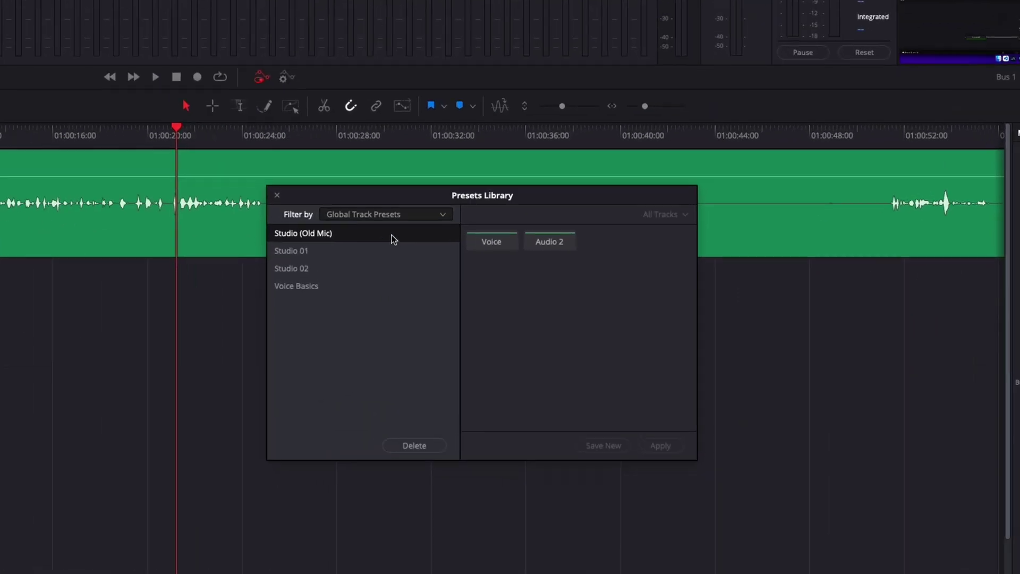
{"action": "left_click", "coordinate": [376, 253]}
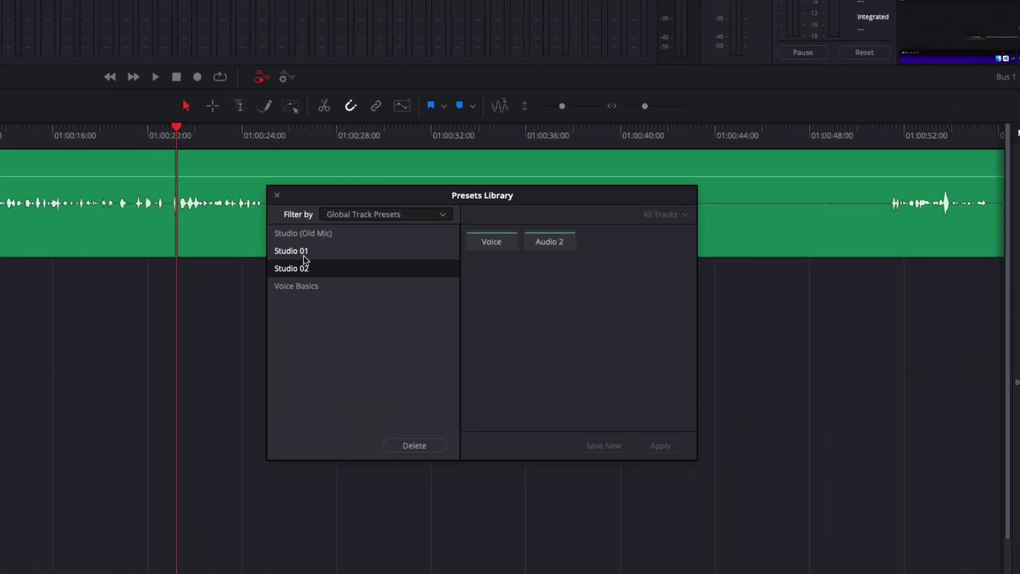
{"action": "left_click", "coordinate": [322, 283]}
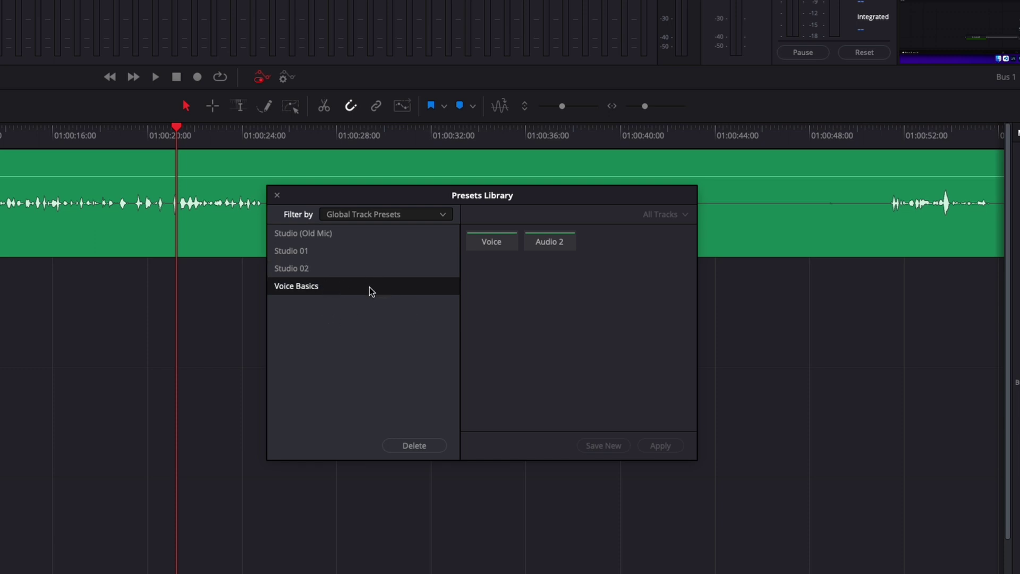
- Start saving the Voice track's settings as a new global track preset
{"action": "left_click", "coordinate": [508, 244]}
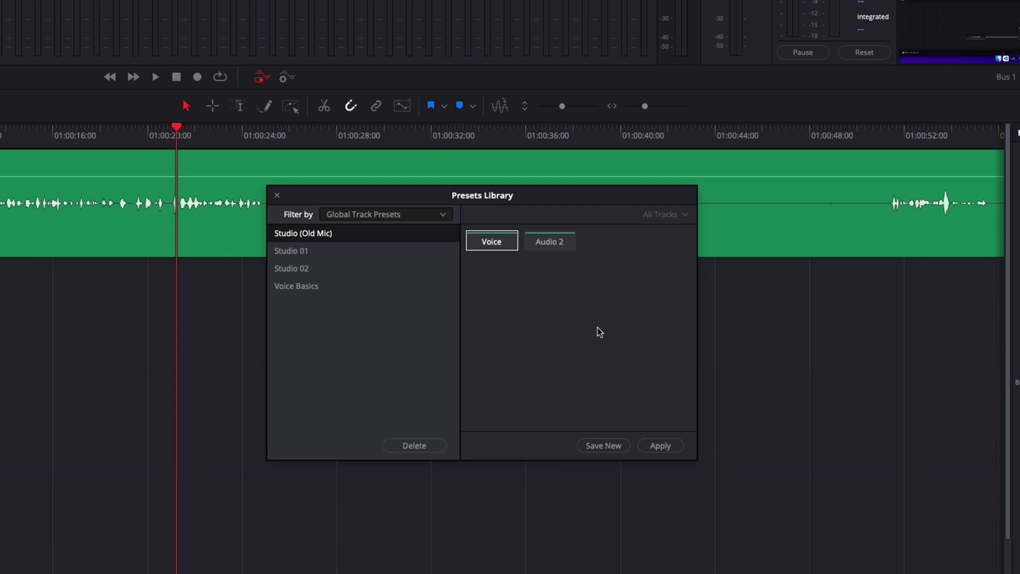
{"action": "left_click", "coordinate": [604, 446]}
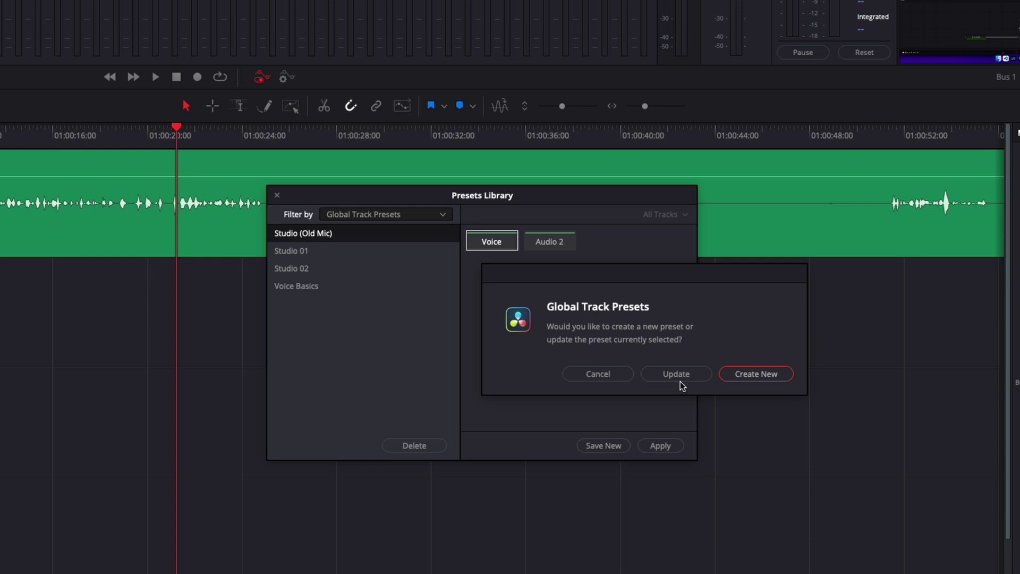
- Create the new preset named Studio 03 and select it in the list
{"action": "left_click", "coordinate": [739, 379]}
{"action": "type", "text": "Studio03"}
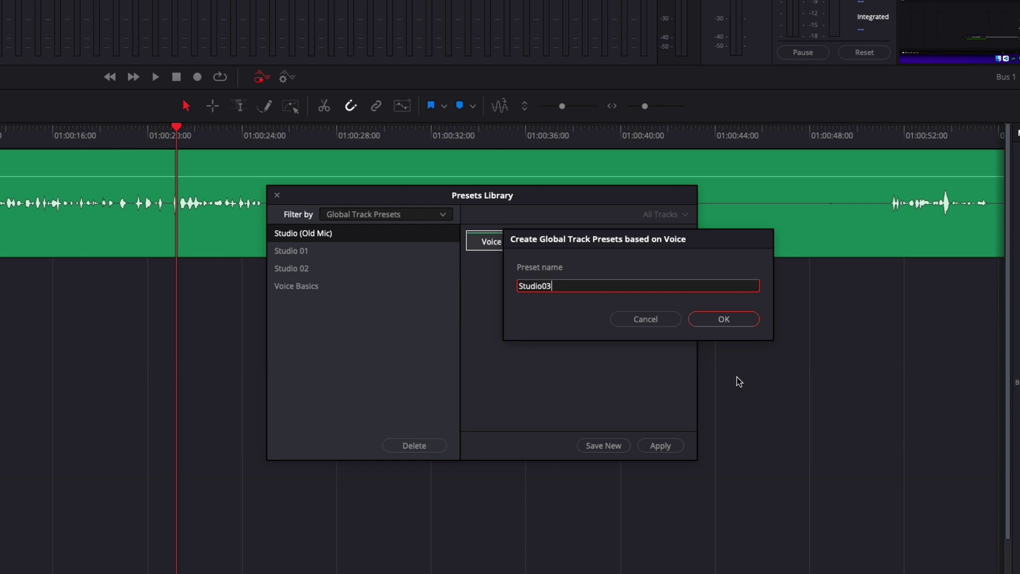
{"action": "key", "text": "Return"}
{"action": "left_click", "coordinate": [291, 290]}
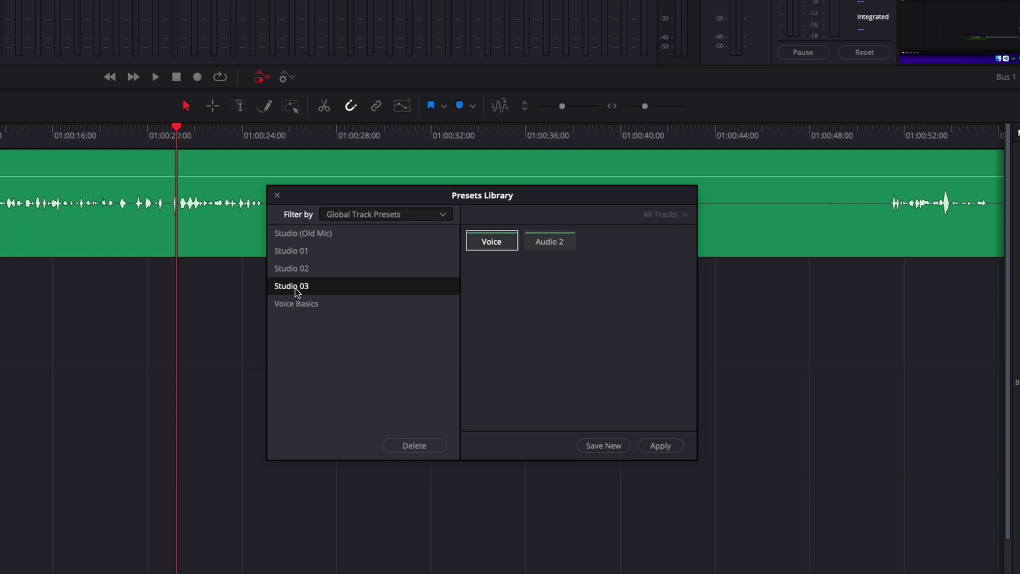
- Apply the Studio 03 preset to the Audio 2 track
{"action": "left_click", "coordinate": [550, 242]}
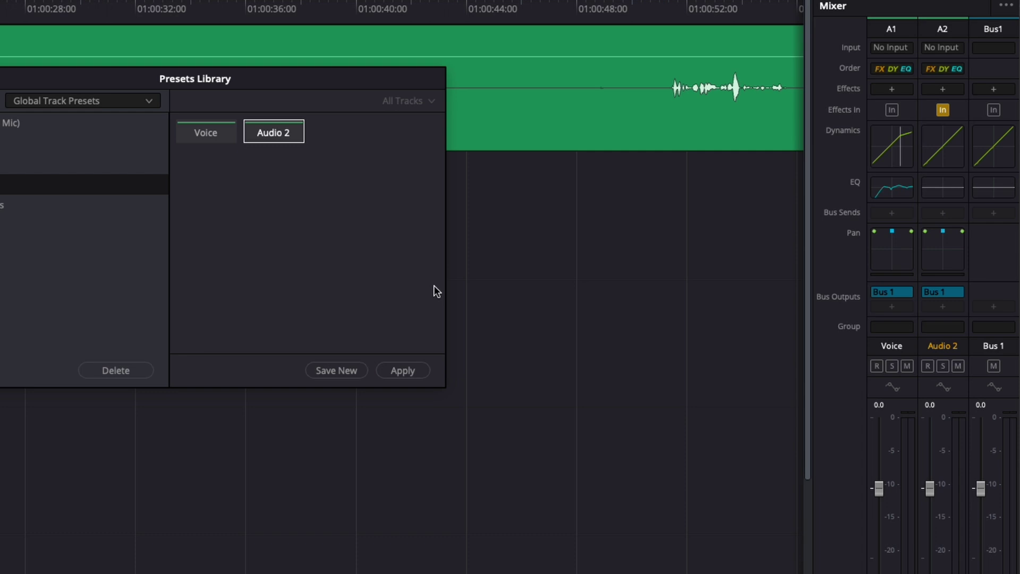
{"action": "left_click", "coordinate": [403, 370]}
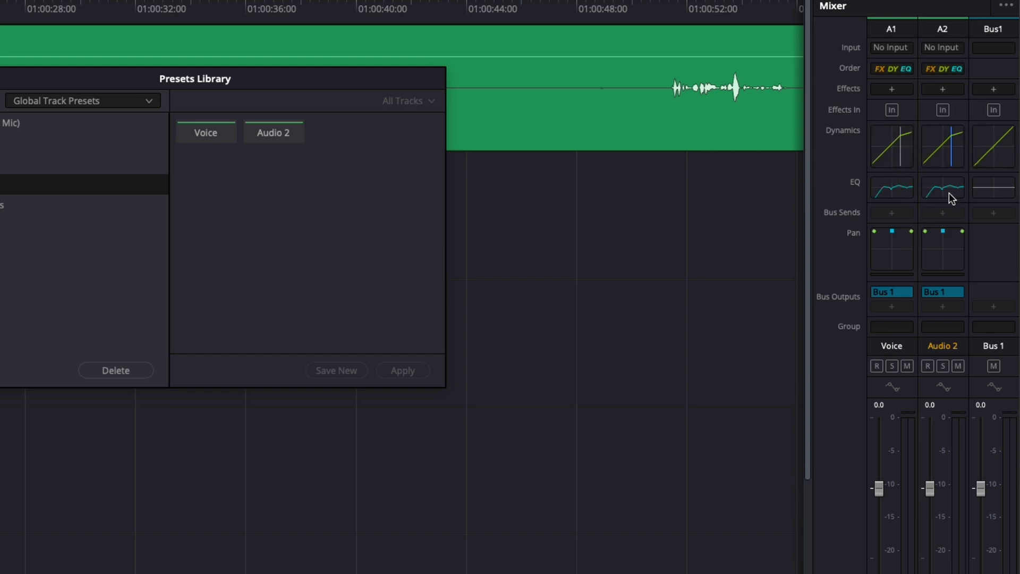
{"action": "left_click", "coordinate": [84, 101]}
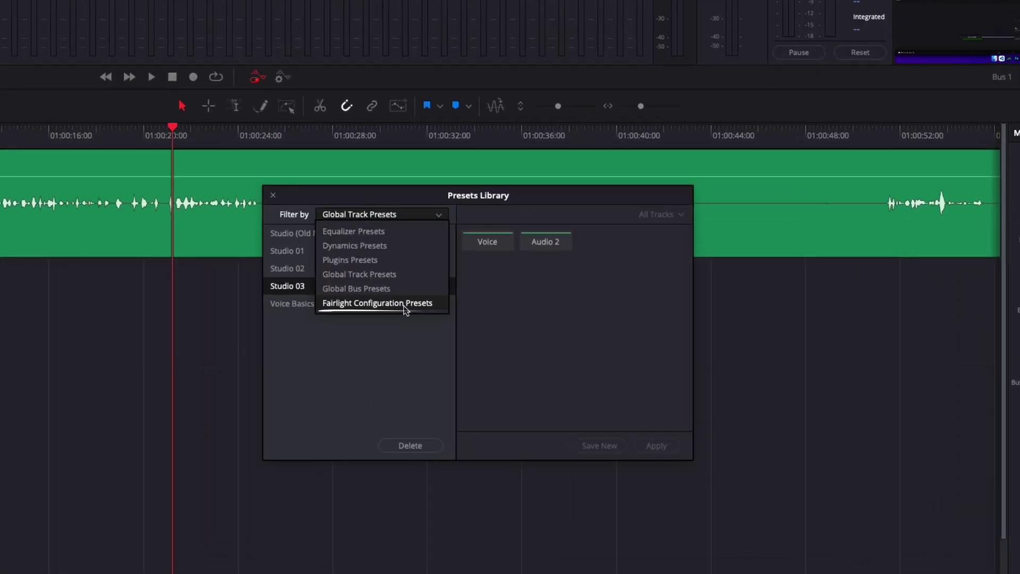
- Filter the library to Fairlight Configuration Presets, then to Equalizer Presets
{"action": "left_click", "coordinate": [405, 306]}
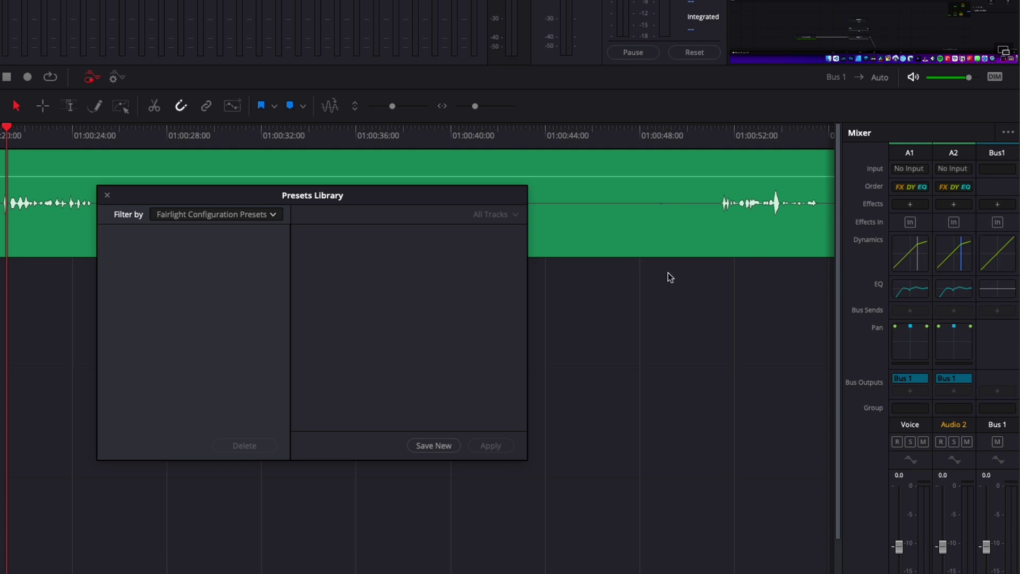
{"action": "left_click", "coordinate": [273, 215]}
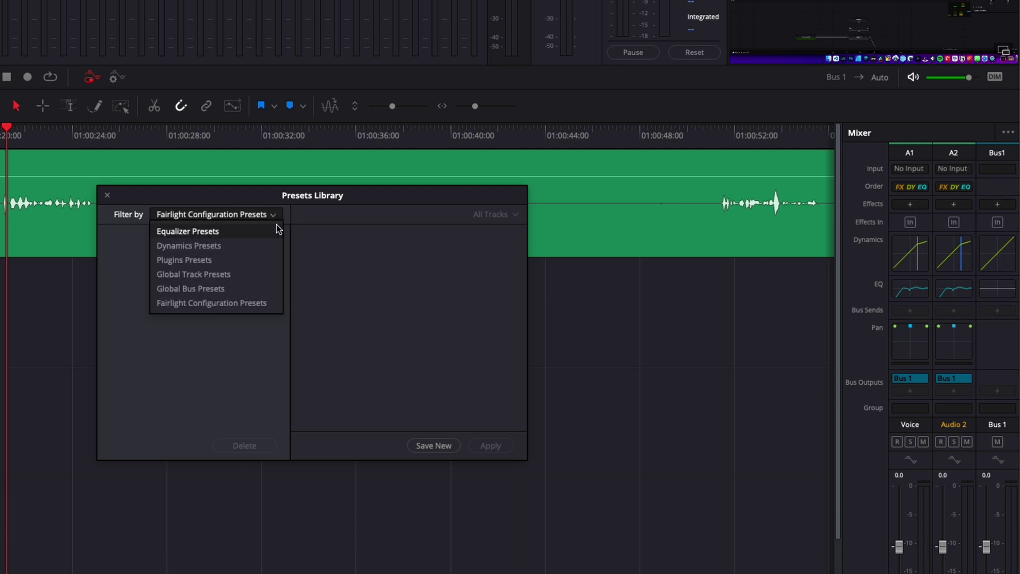
{"action": "left_click", "coordinate": [257, 232]}
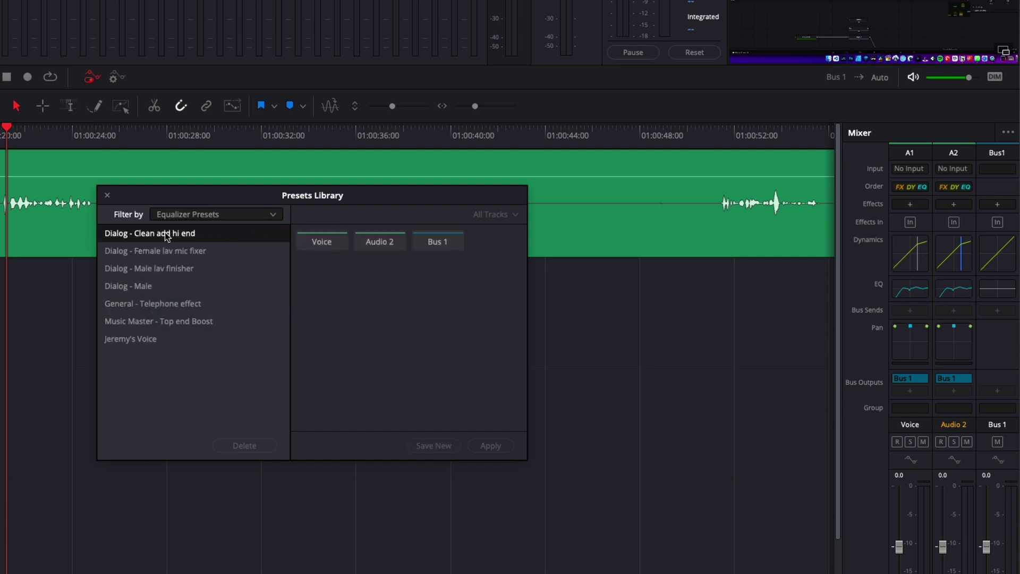
- Step through the dialog equalizer presets and select Jeremy's Voice
{"action": "left_click", "coordinate": [164, 251]}
{"action": "left_click", "coordinate": [149, 268]}
{"action": "left_click", "coordinate": [129, 285]}
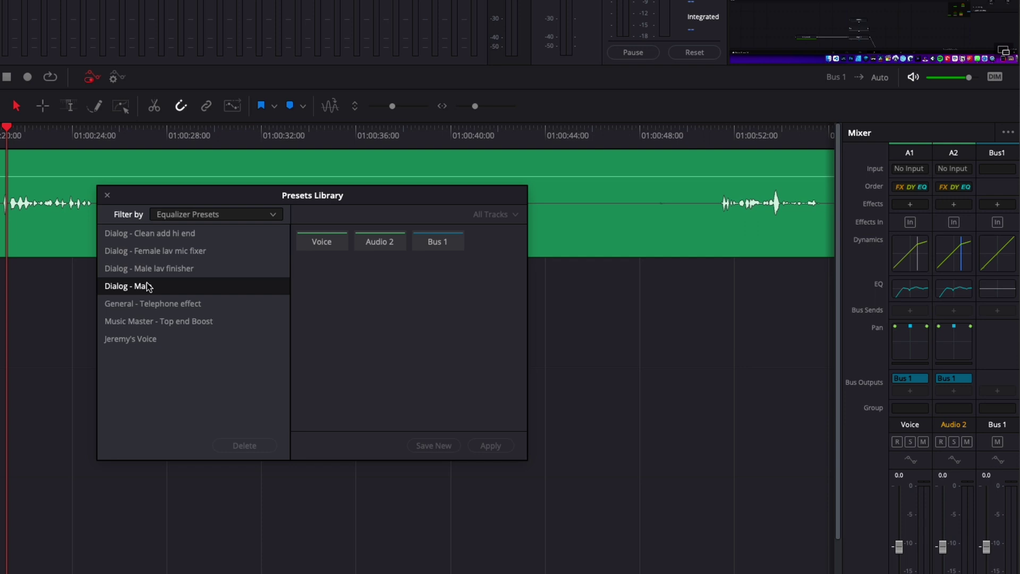
{"action": "left_click", "coordinate": [153, 303]}
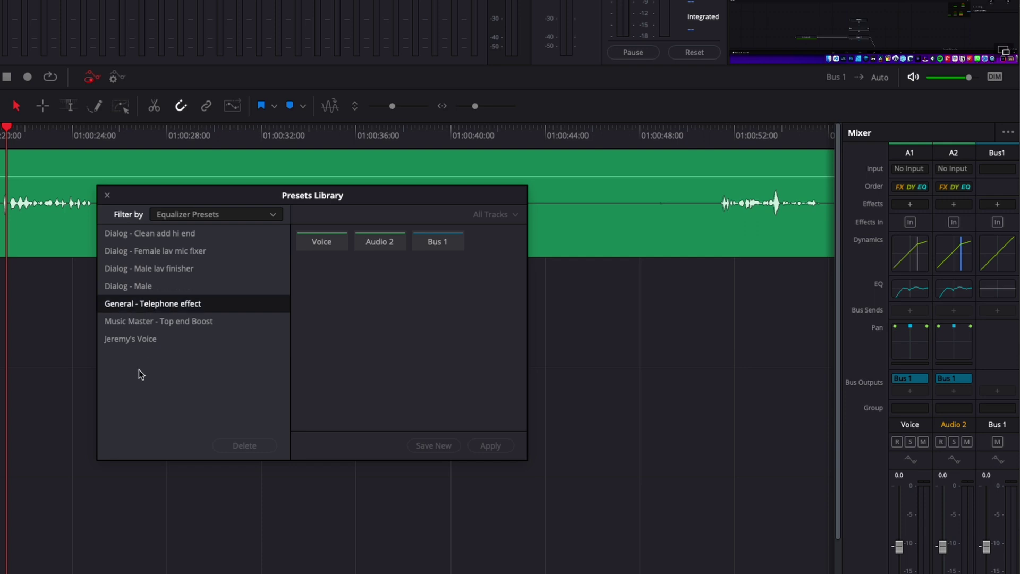
{"action": "left_click", "coordinate": [151, 341]}
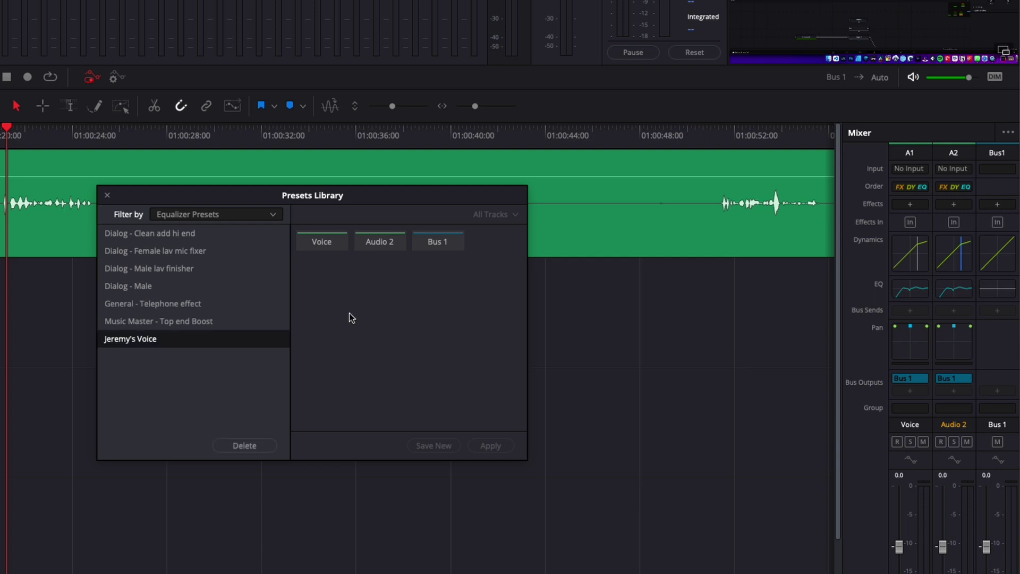
- Back out of saving the Voice EQ, then apply Jeremy's Voice to Audio 2
{"action": "left_click", "coordinate": [331, 248]}
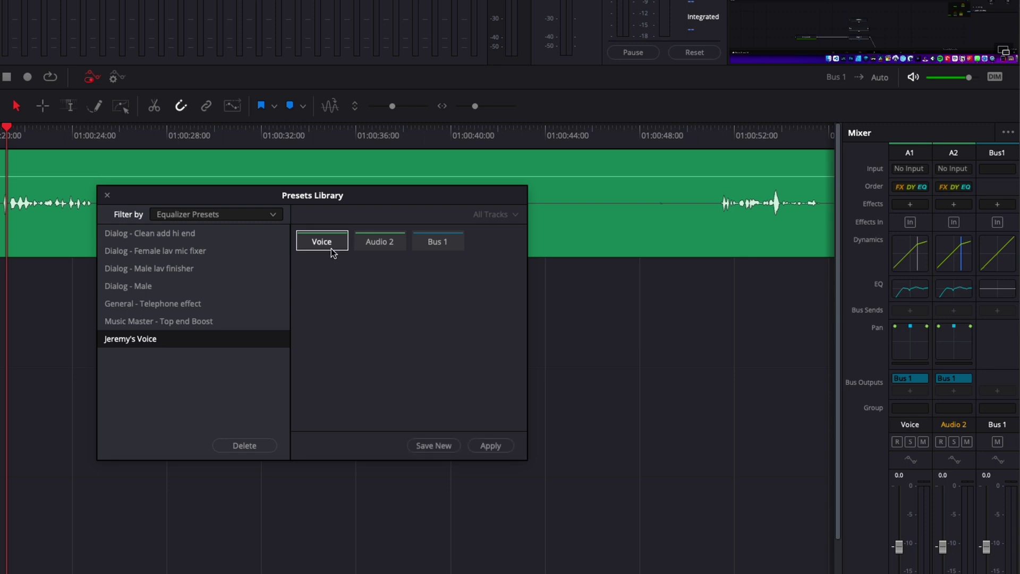
{"action": "left_click", "coordinate": [434, 446]}
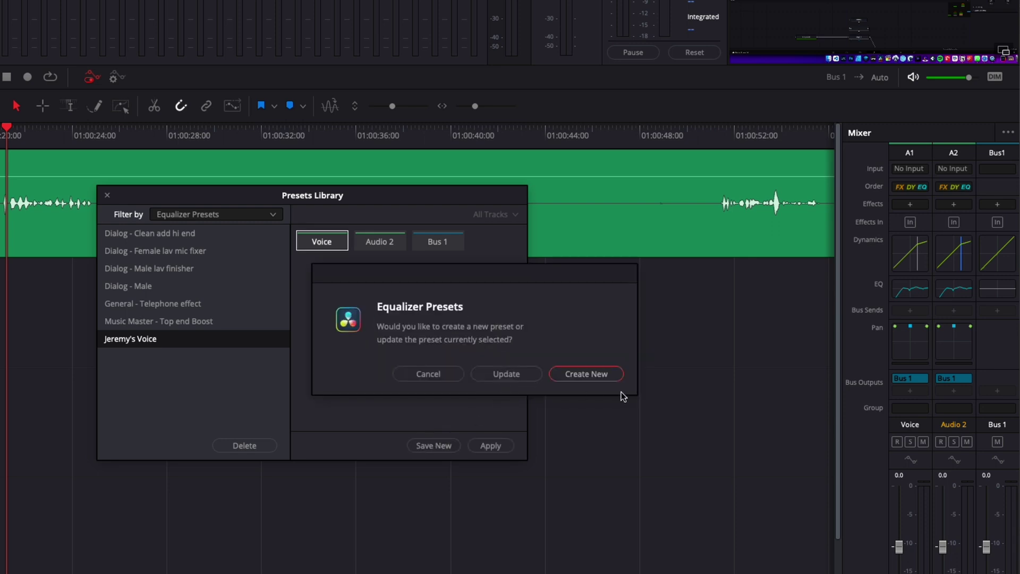
{"action": "left_click", "coordinate": [479, 374]}
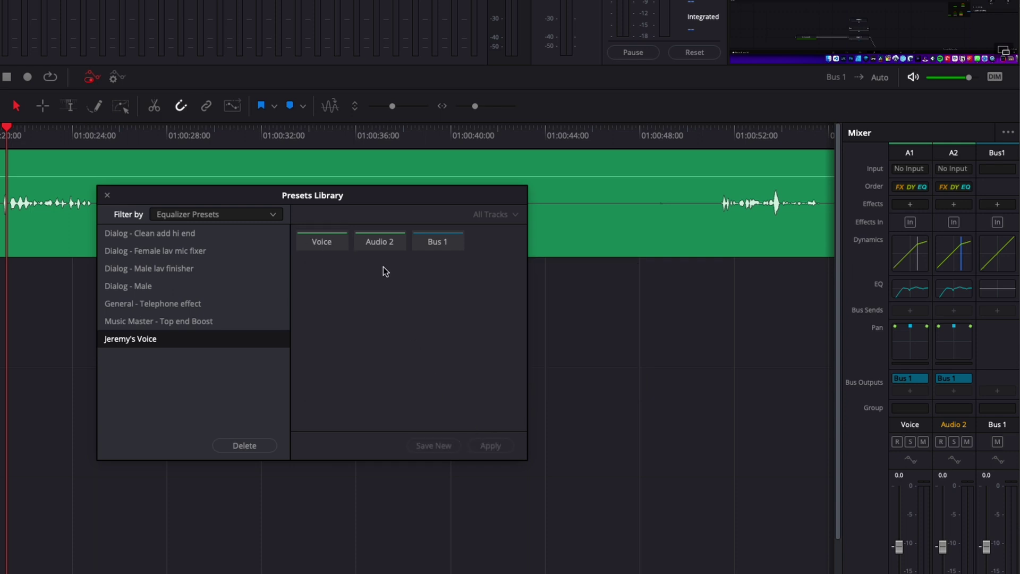
{"action": "left_click", "coordinate": [379, 241]}
{"action": "left_click", "coordinate": [492, 445]}
- Load the Jeremy's Voice preset into the Bus 1 equalizer
{"action": "left_click", "coordinate": [994, 293]}
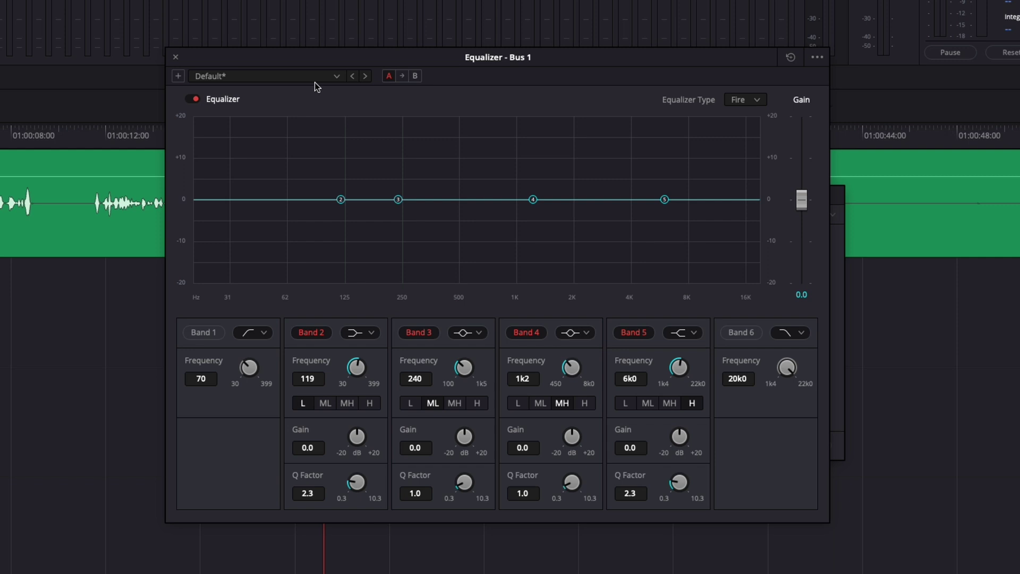
{"action": "left_click", "coordinate": [313, 77]}
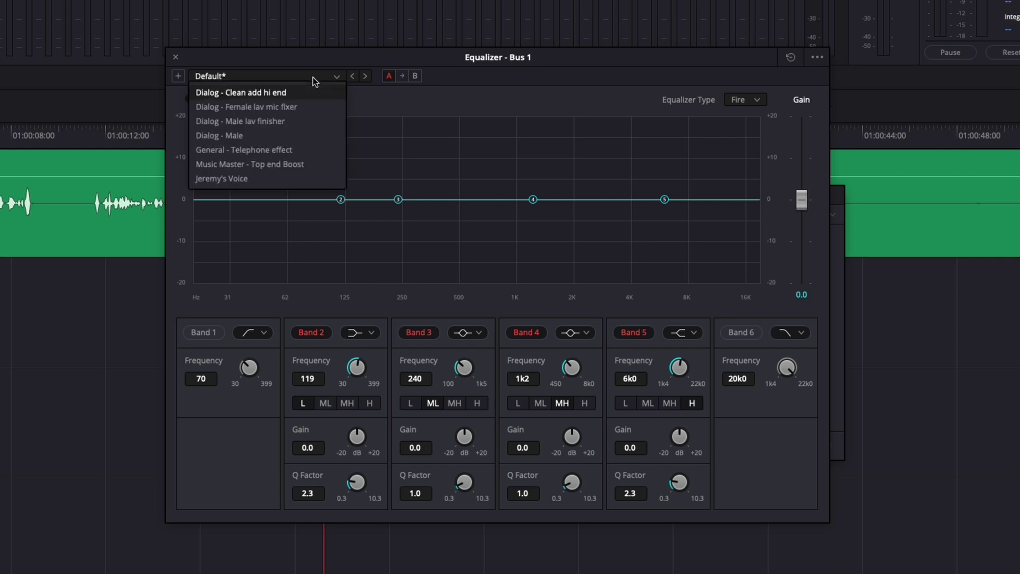
{"action": "left_click", "coordinate": [242, 180]}
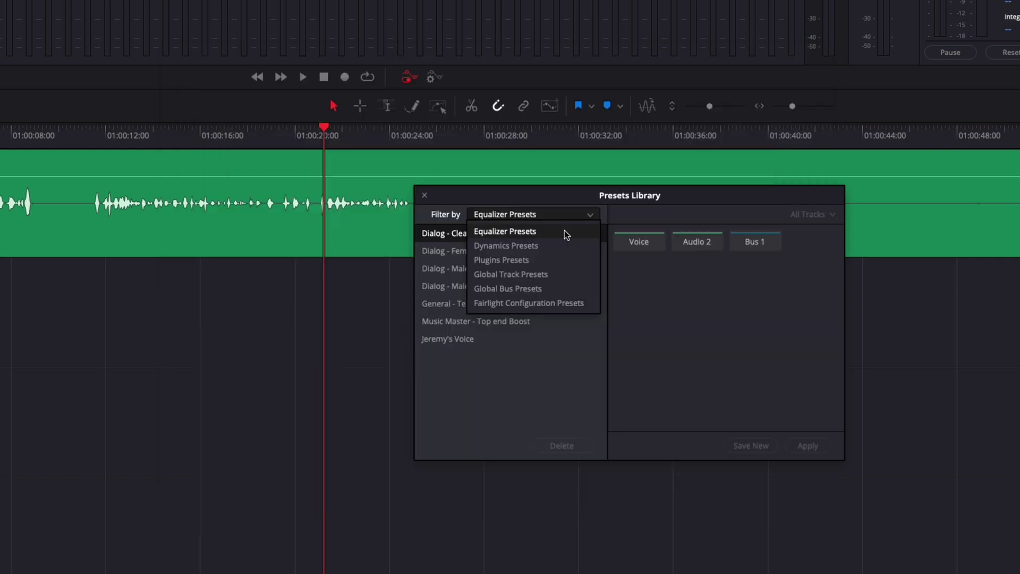
- Filter the library to Dynamics Presets, then to Plugins Presets
{"action": "left_click", "coordinate": [562, 244]}
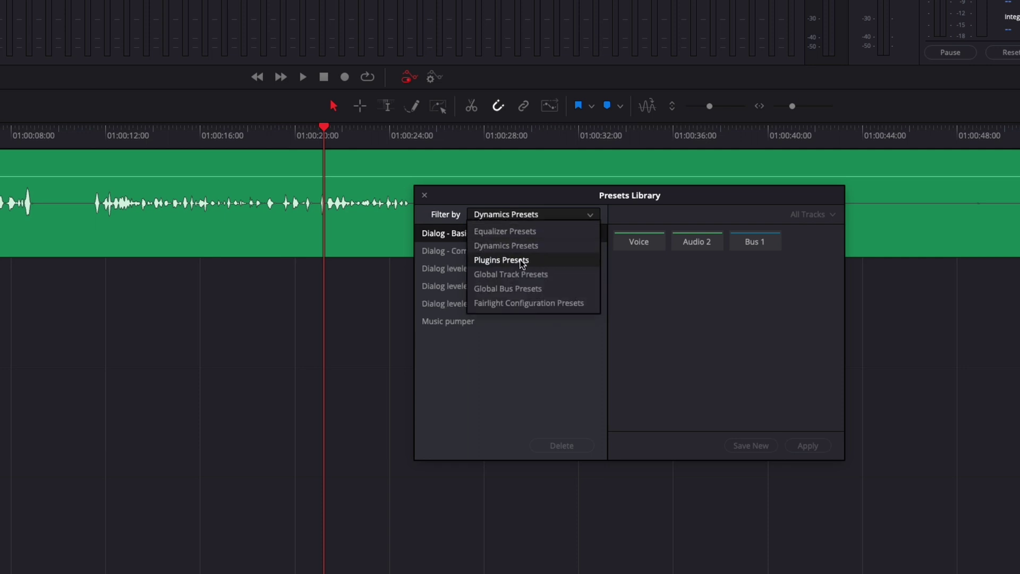
{"action": "left_click", "coordinate": [523, 262]}
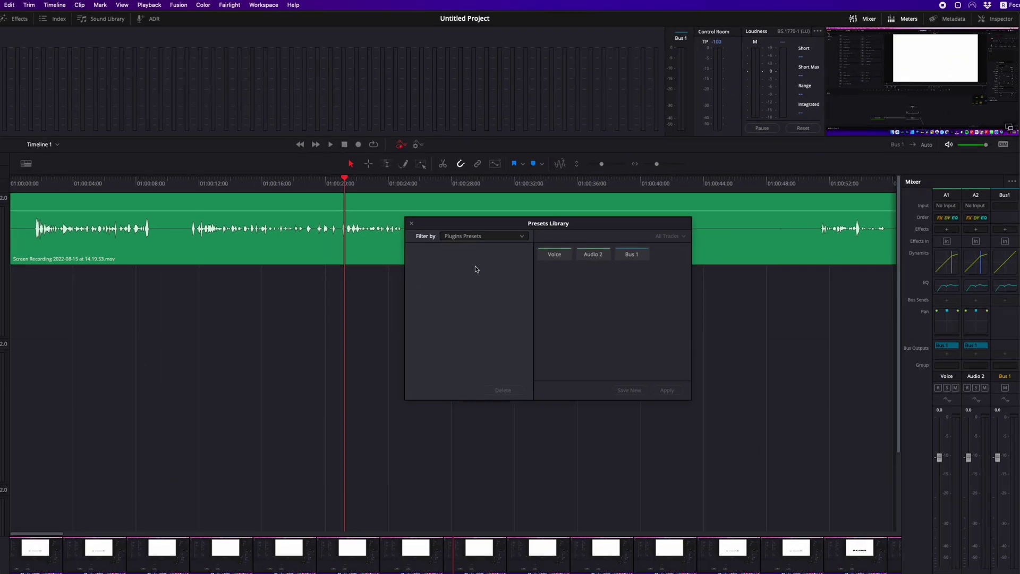